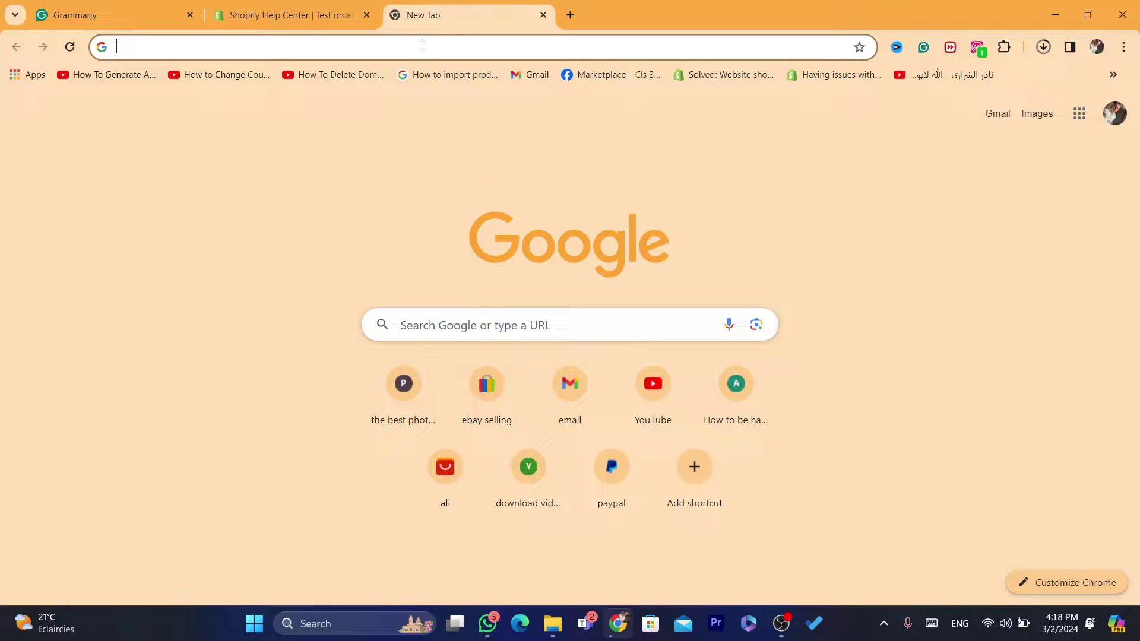
- Go to shopify.com in a new Chrome tab using the 'sh' address suggestion
click(422, 45)
text(sh)
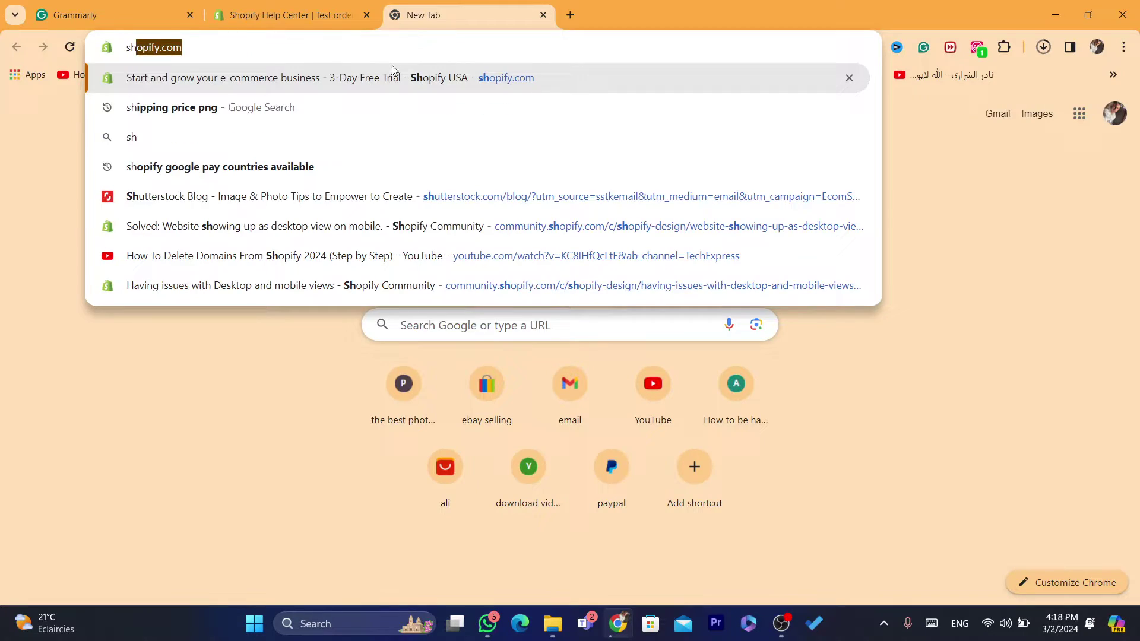
click(392, 74)
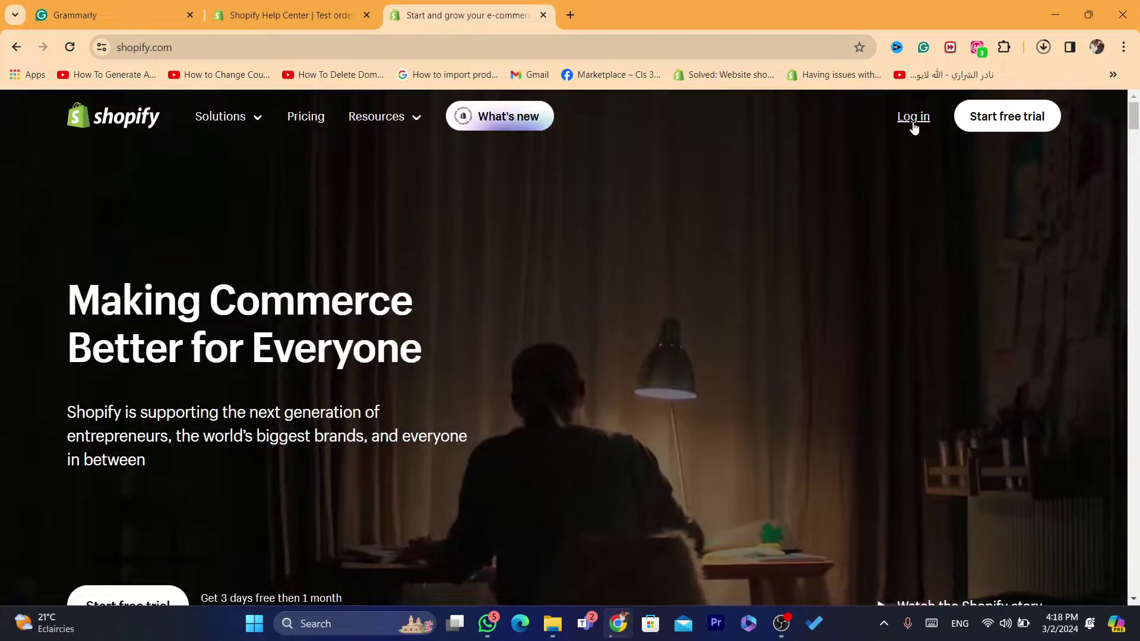
- Log in to the example store's admin and show its Products list
click(913, 119)
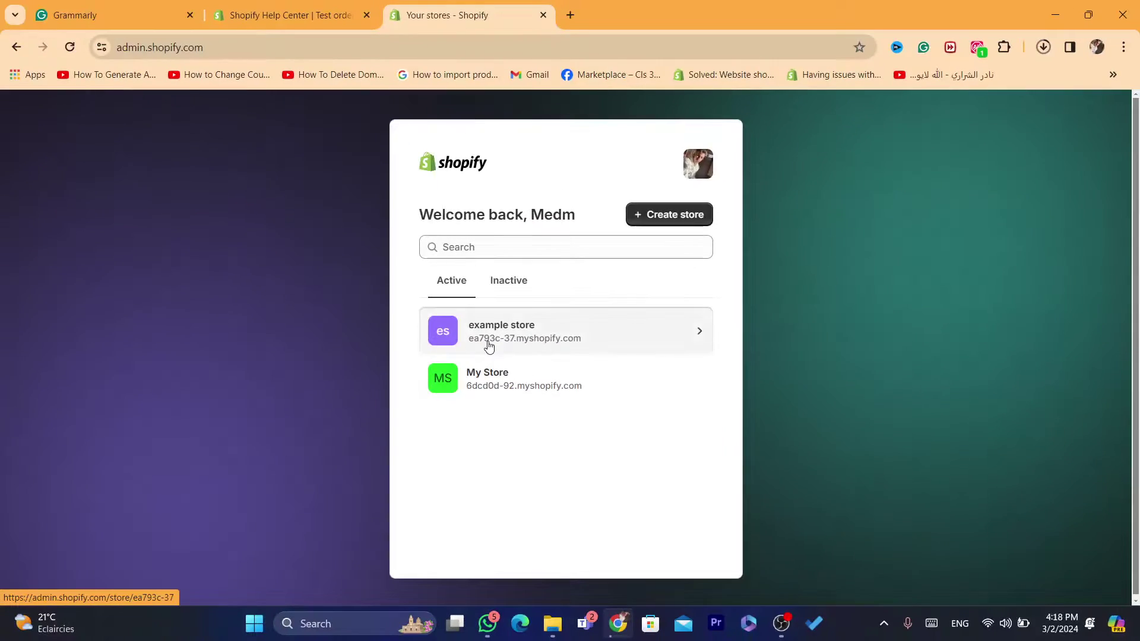
click(488, 346)
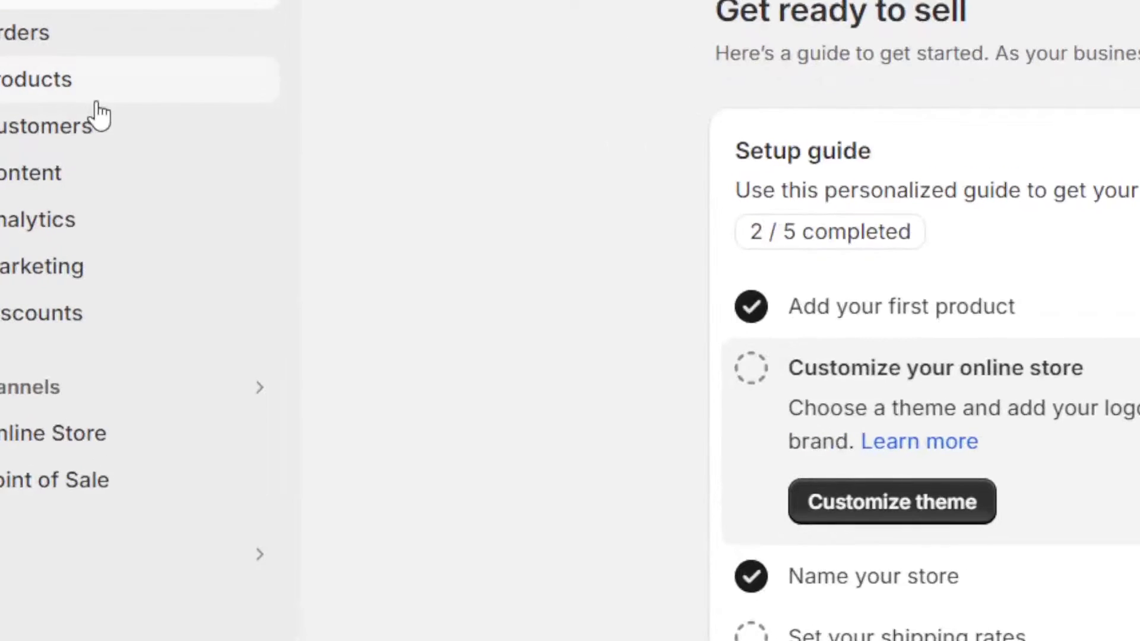
click(83, 201)
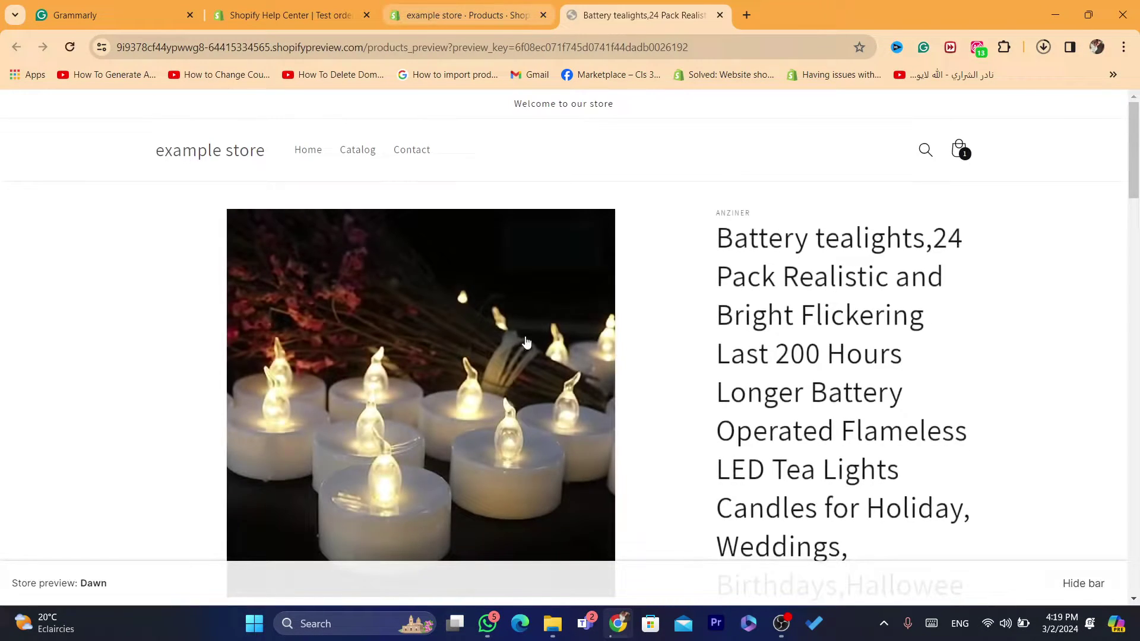
- Add Battery tealights to the cart from the storefront preview, then return to admin Products
click(427, 4)
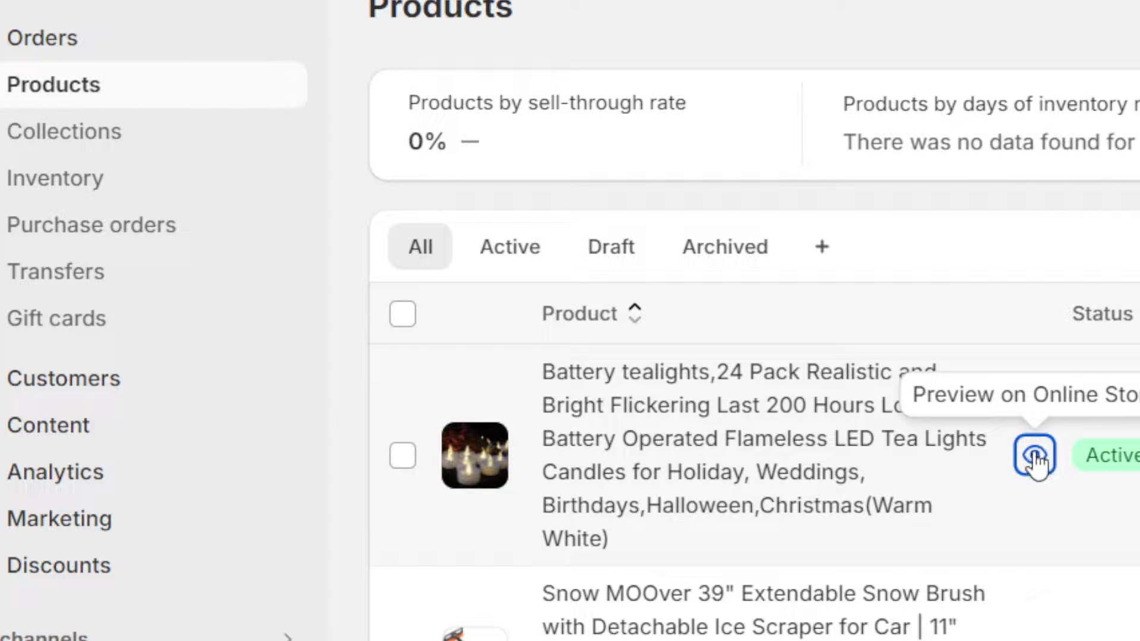
click(1034, 456)
click(1043, 10)
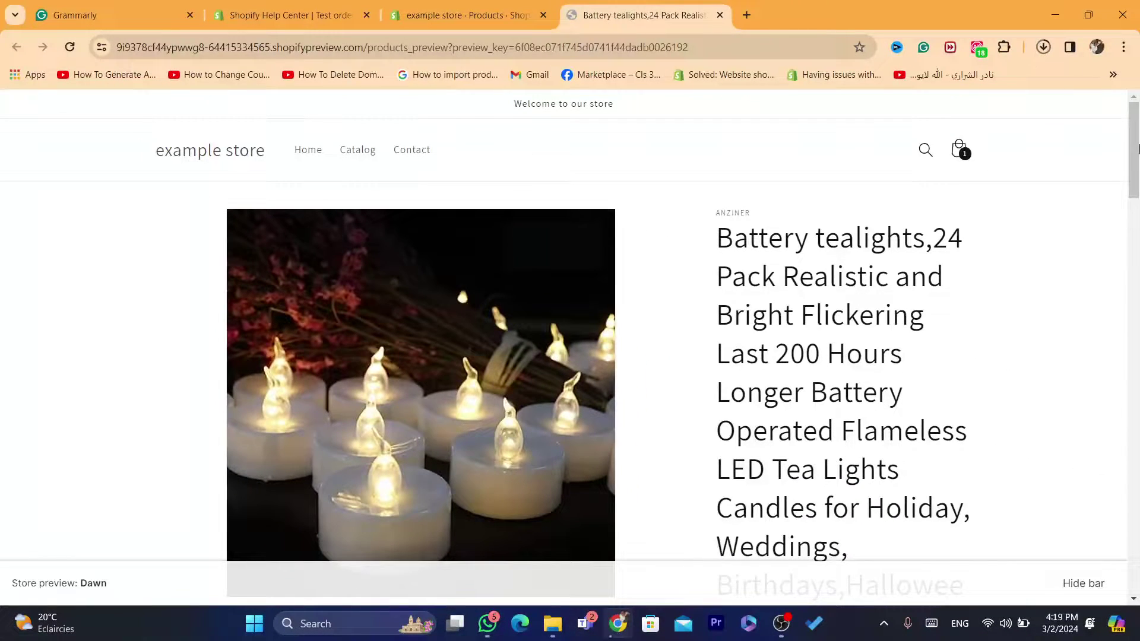
drag(1137, 149, 1135, 255)
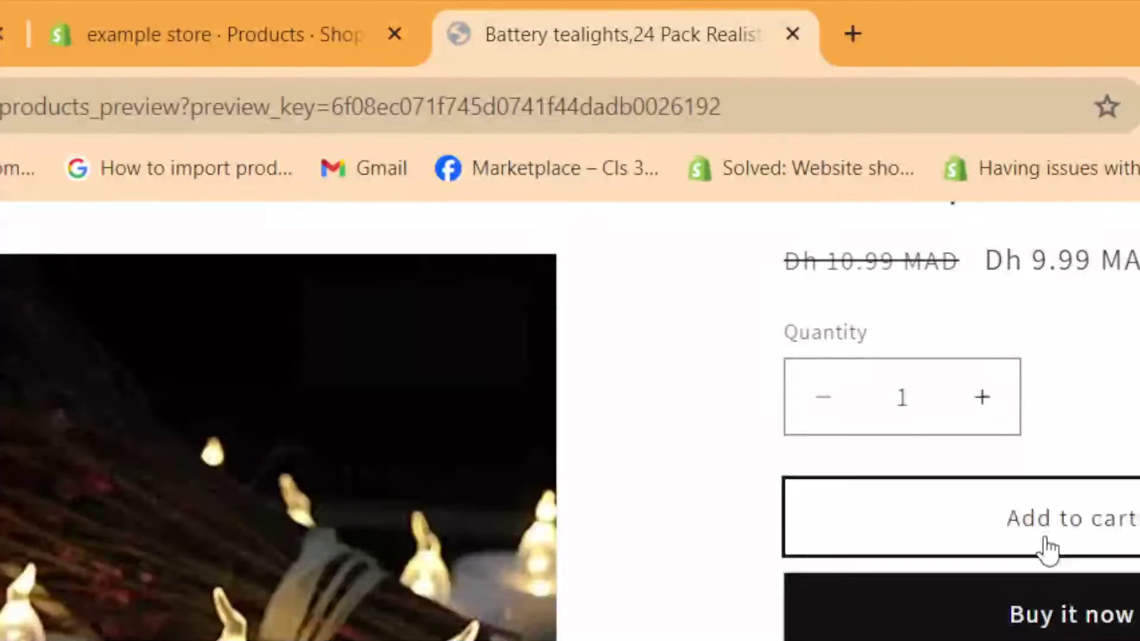
click(1046, 549)
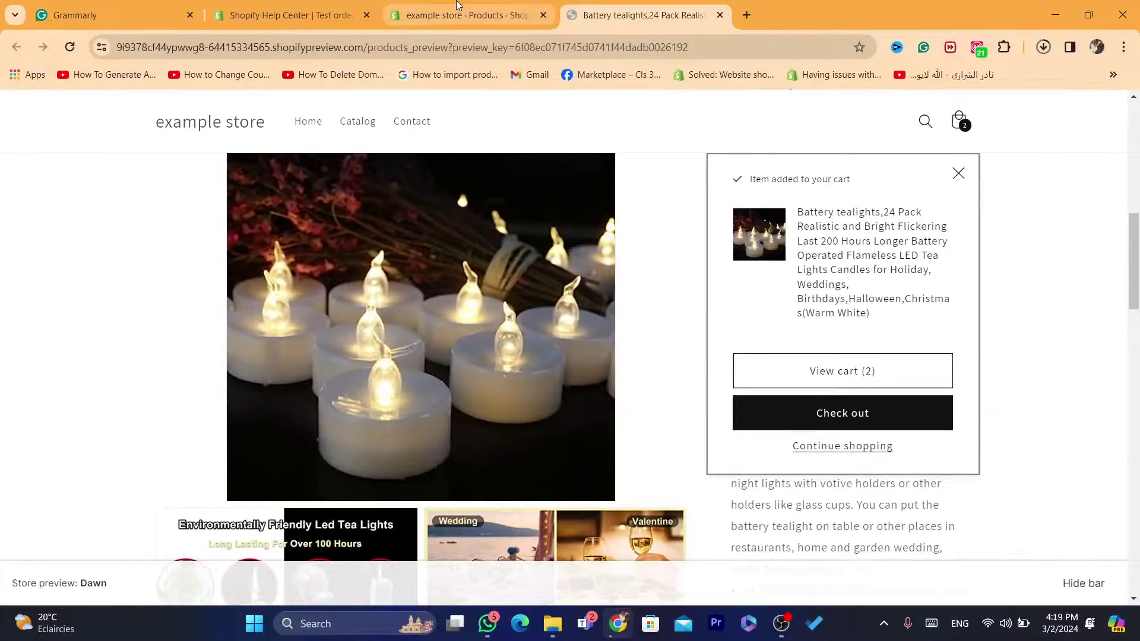
click(457, 7)
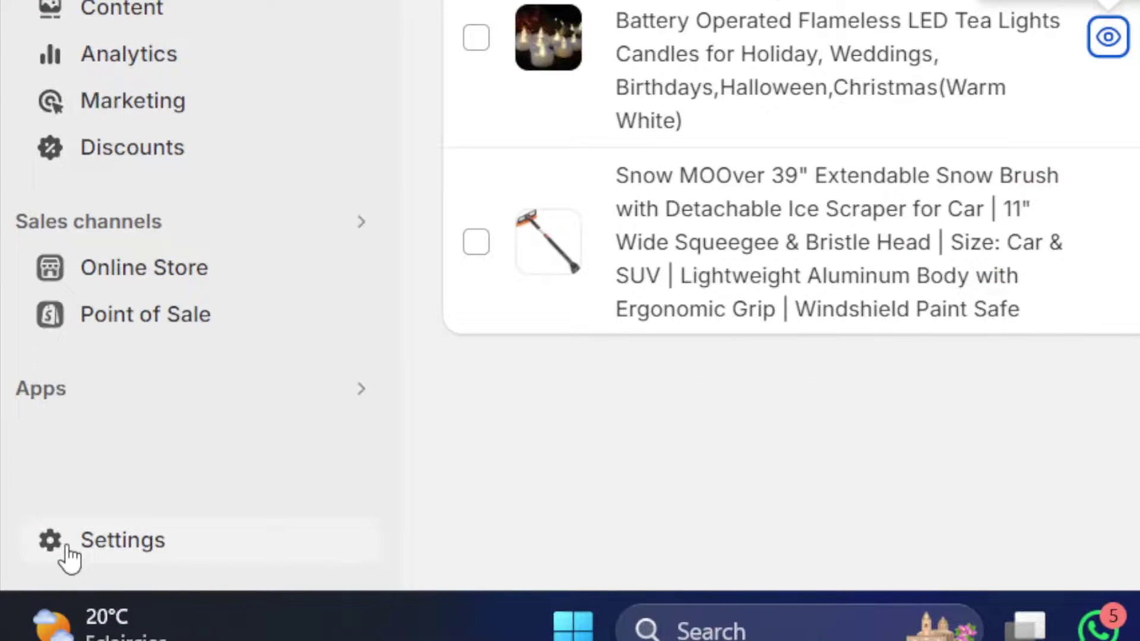
- In Payments settings, filter providers by 'test' and open the (for testing) Bogus Gateway
click(68, 555)
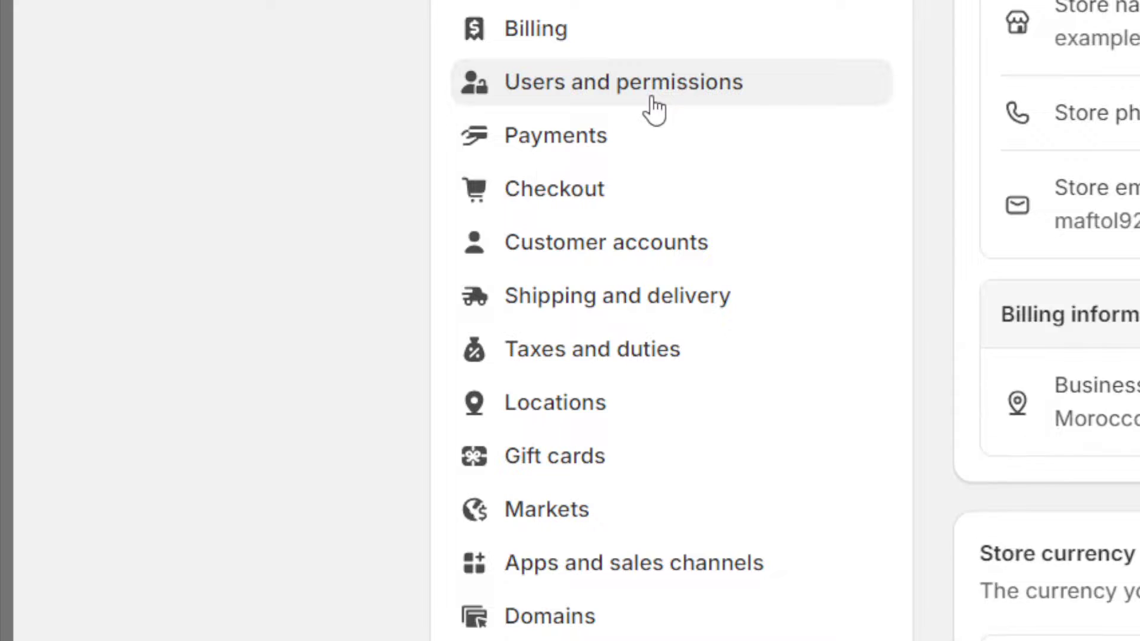
click(588, 149)
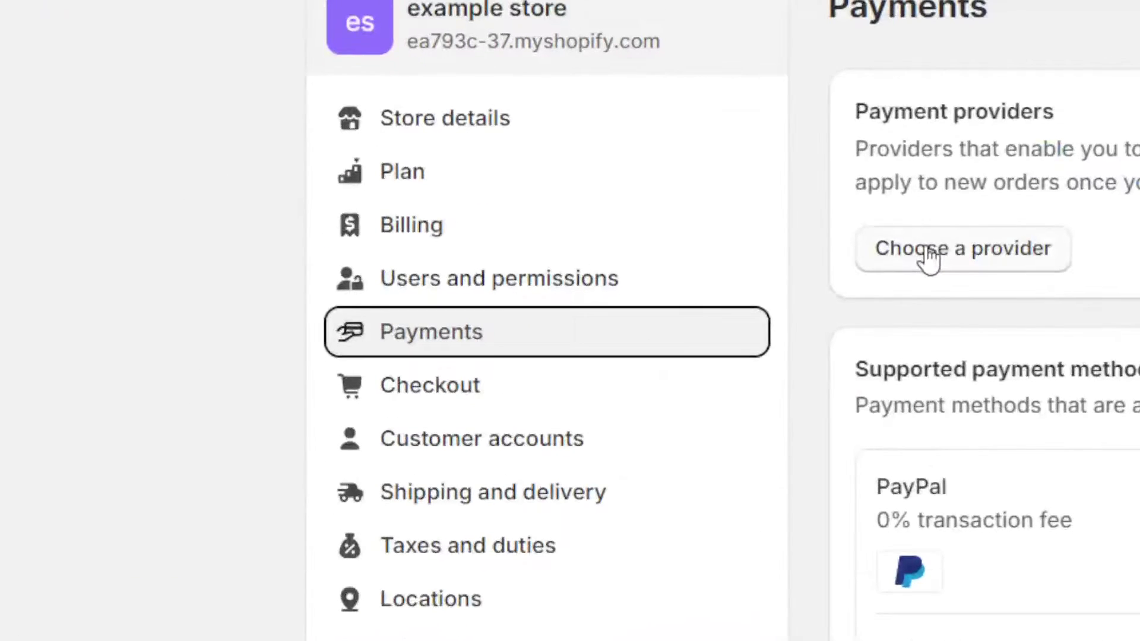
click(928, 255)
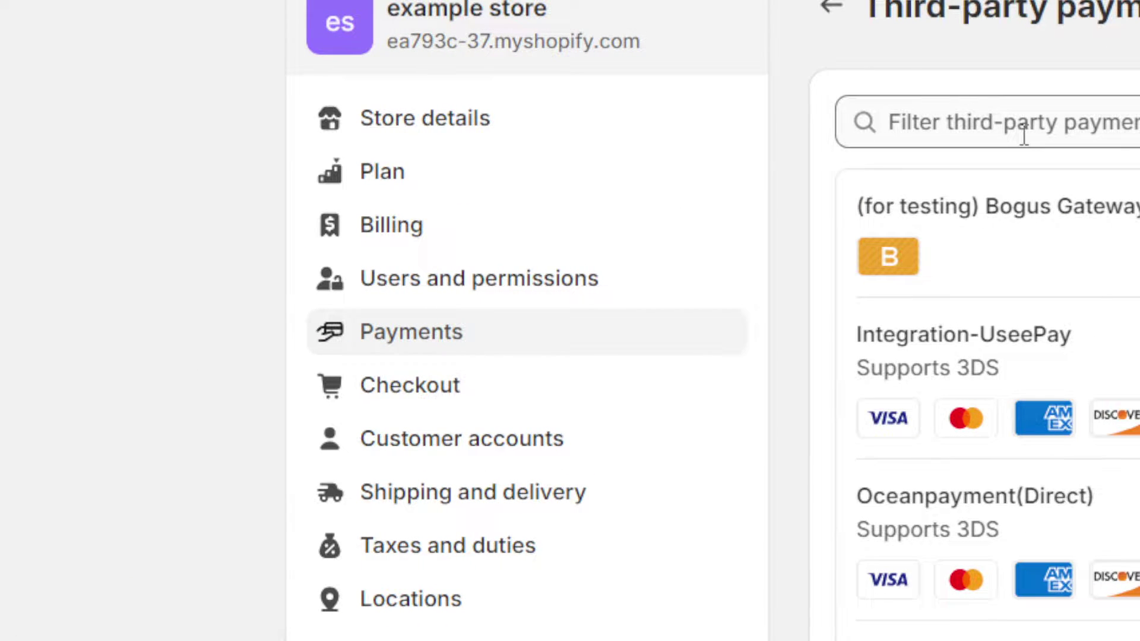
click(1024, 136)
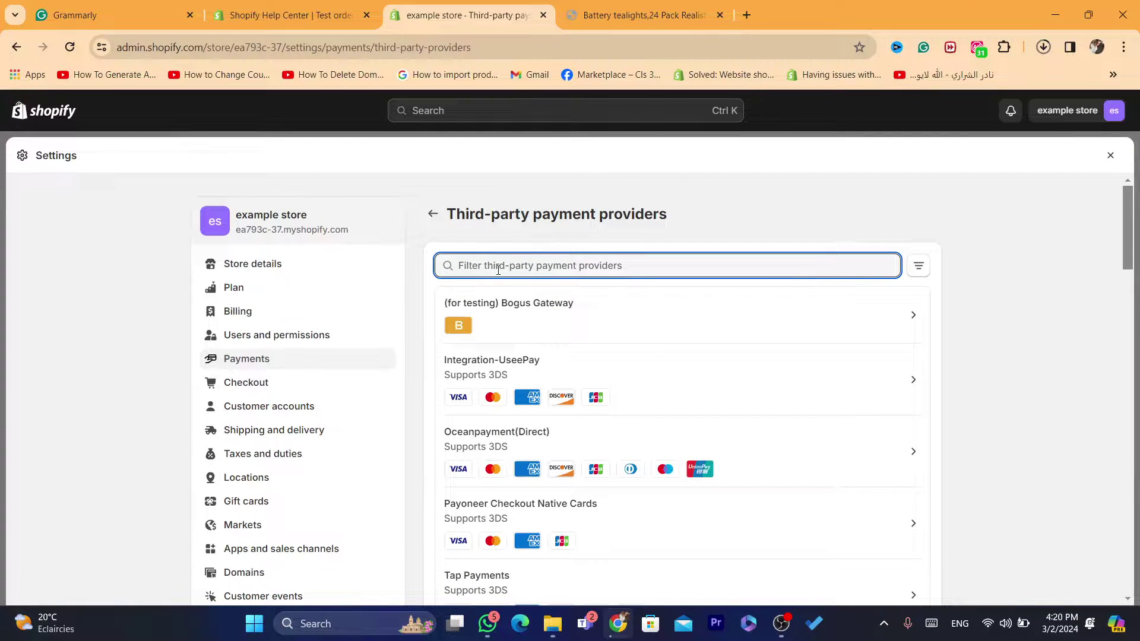
text(test)
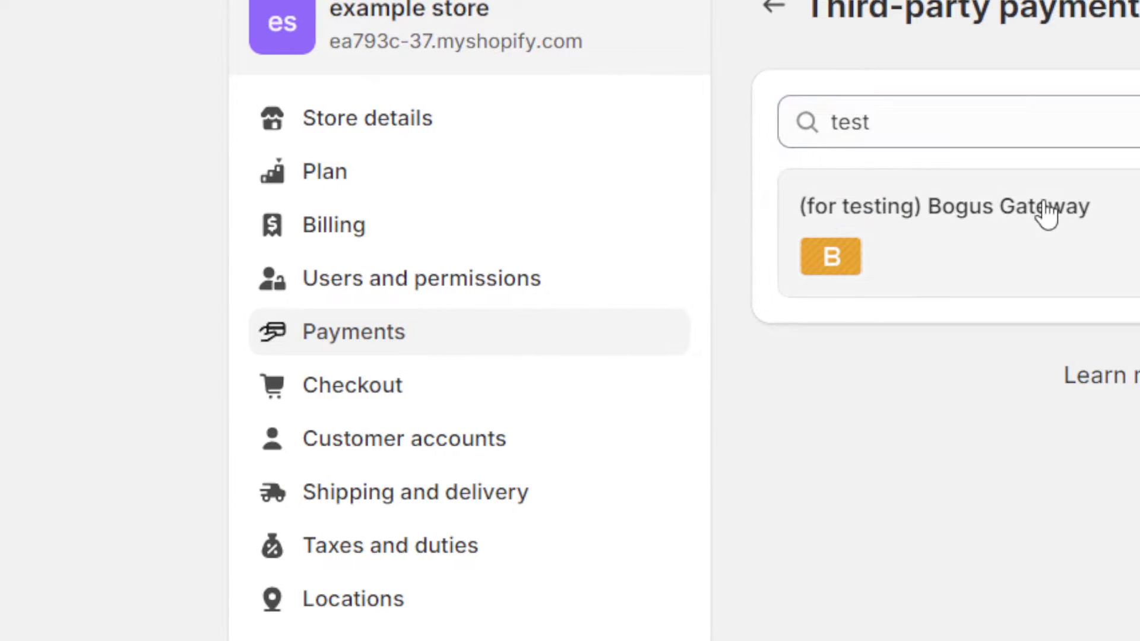
click(1096, 214)
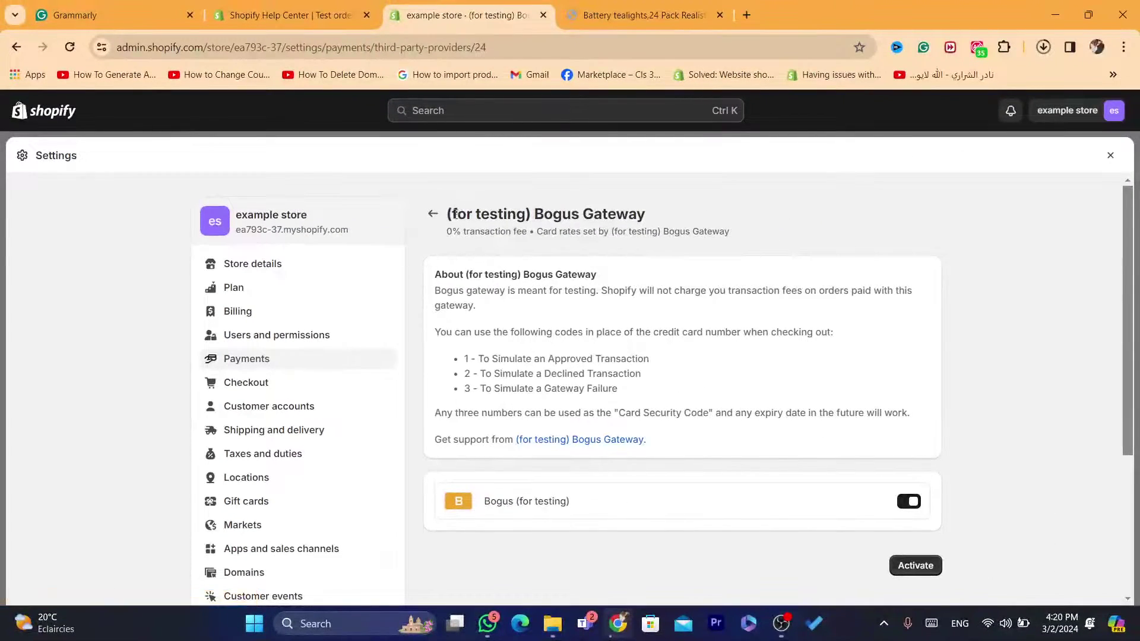
- Highlight the test card code note, including code 1 for approved transactions
drag(436, 331, 708, 331)
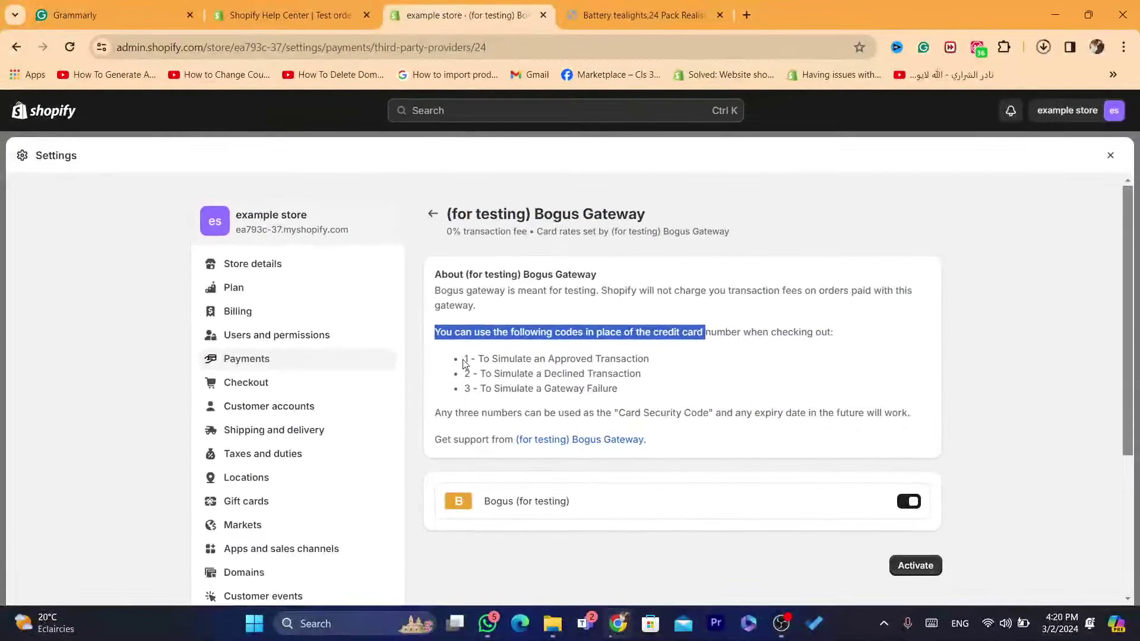
drag(463, 358, 475, 359)
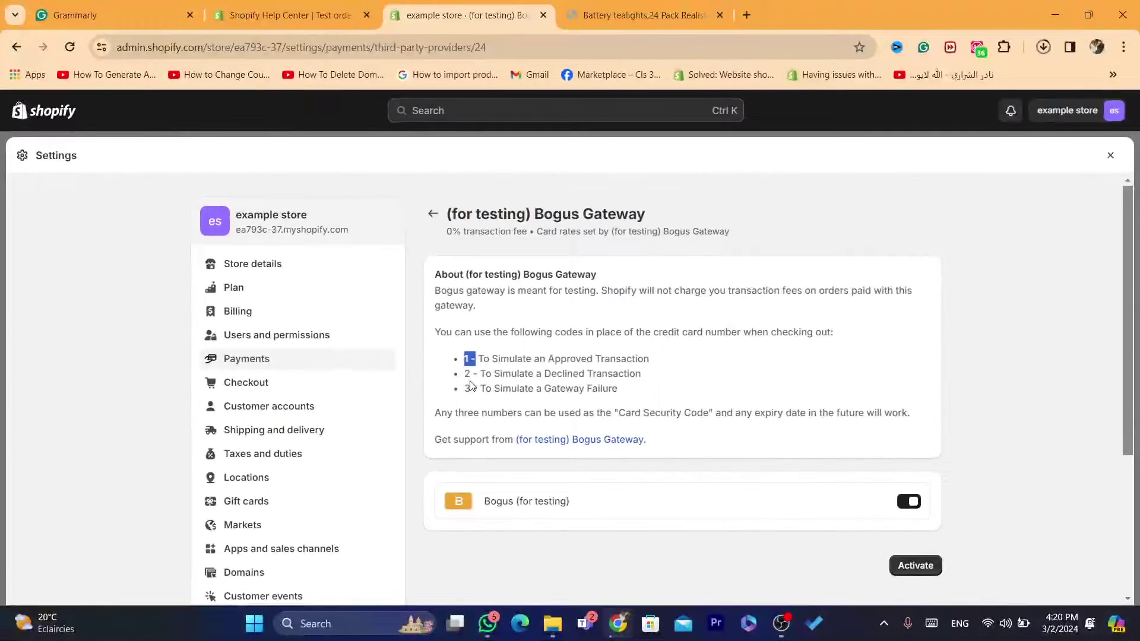
click(547, 370)
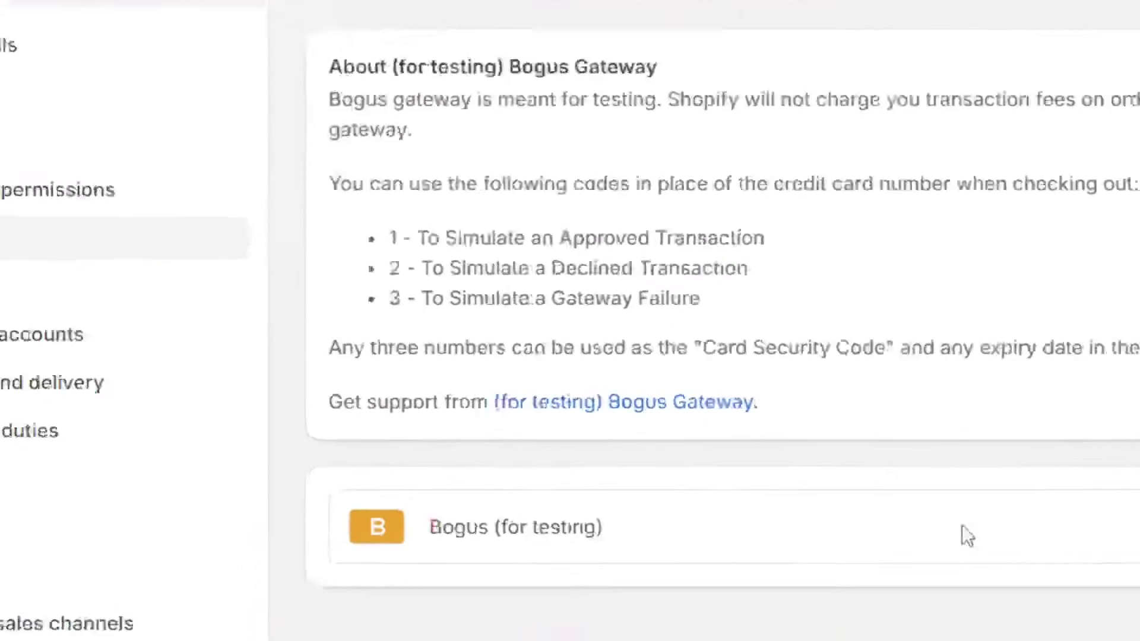
- Activate the (for testing) Bogus Gateway and close the Settings window
click(1045, 533)
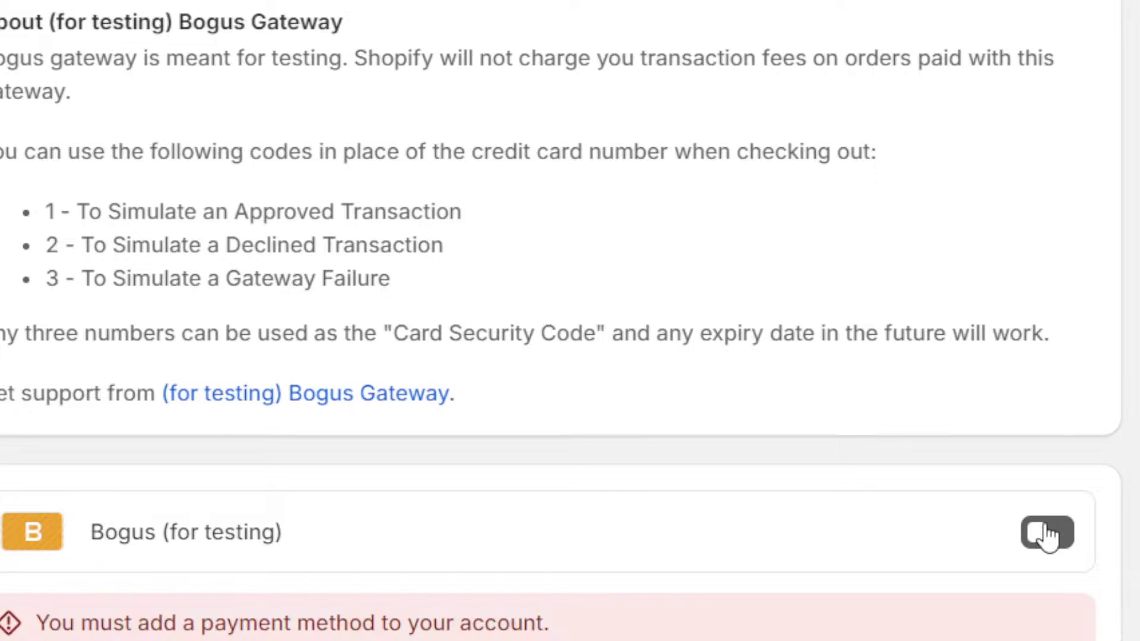
click(1046, 533)
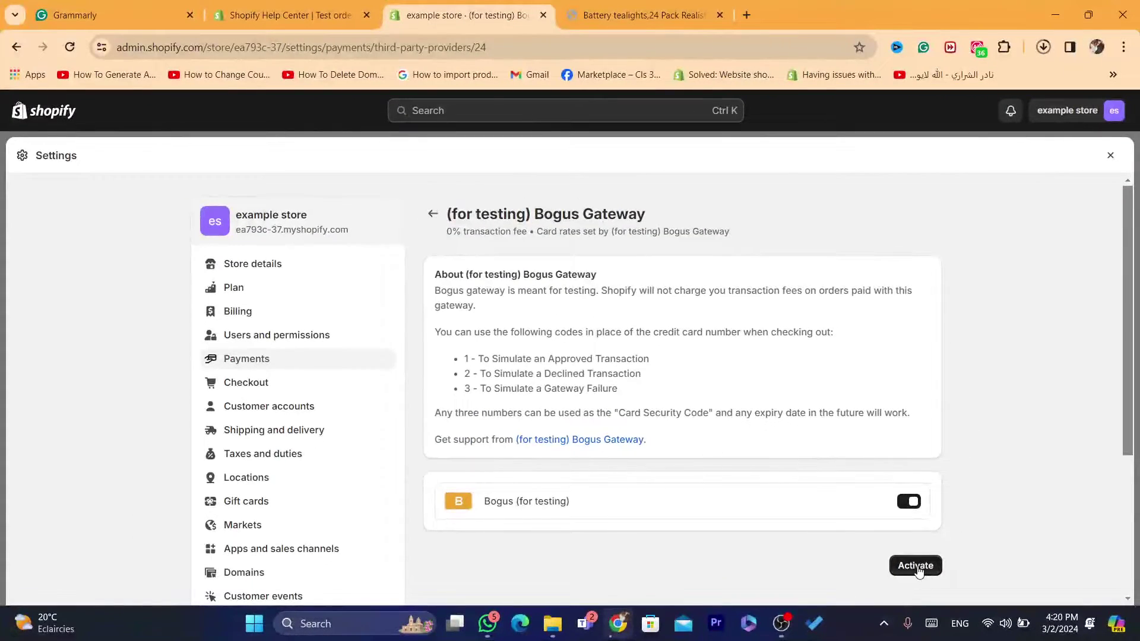
click(915, 565)
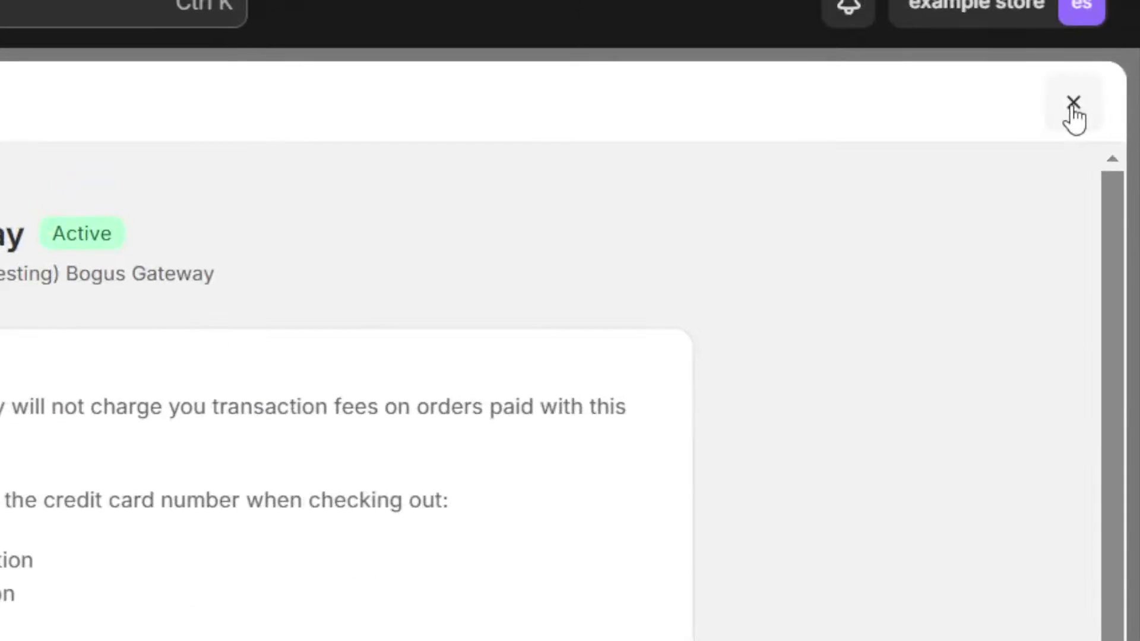
click(1110, 156)
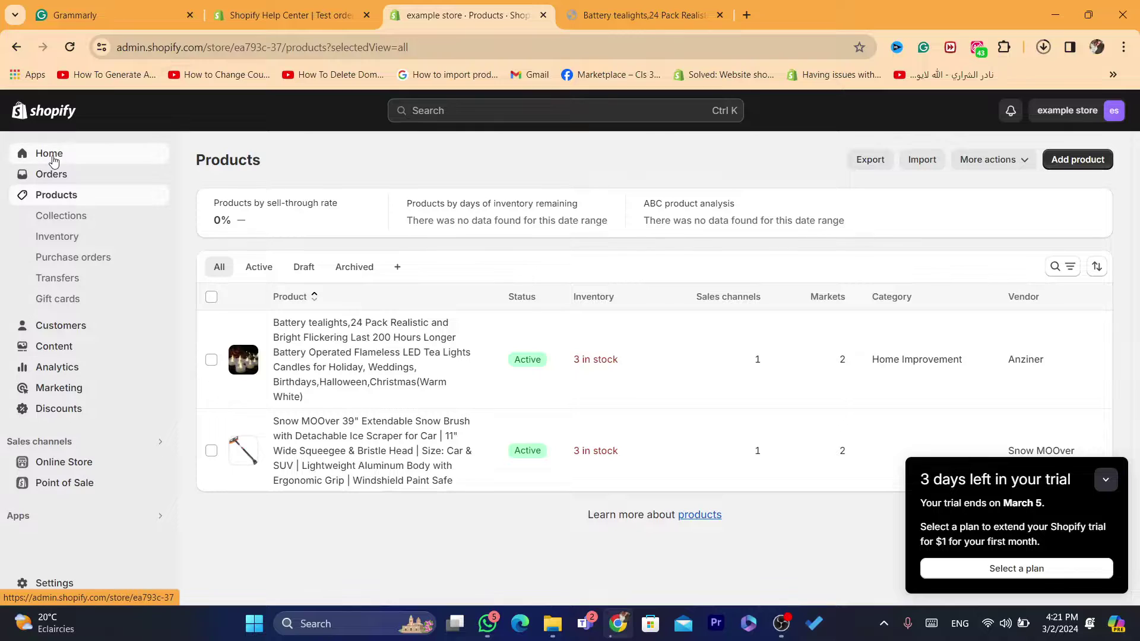
- From Products, preview Battery tealights in a new online store tab
click(54, 153)
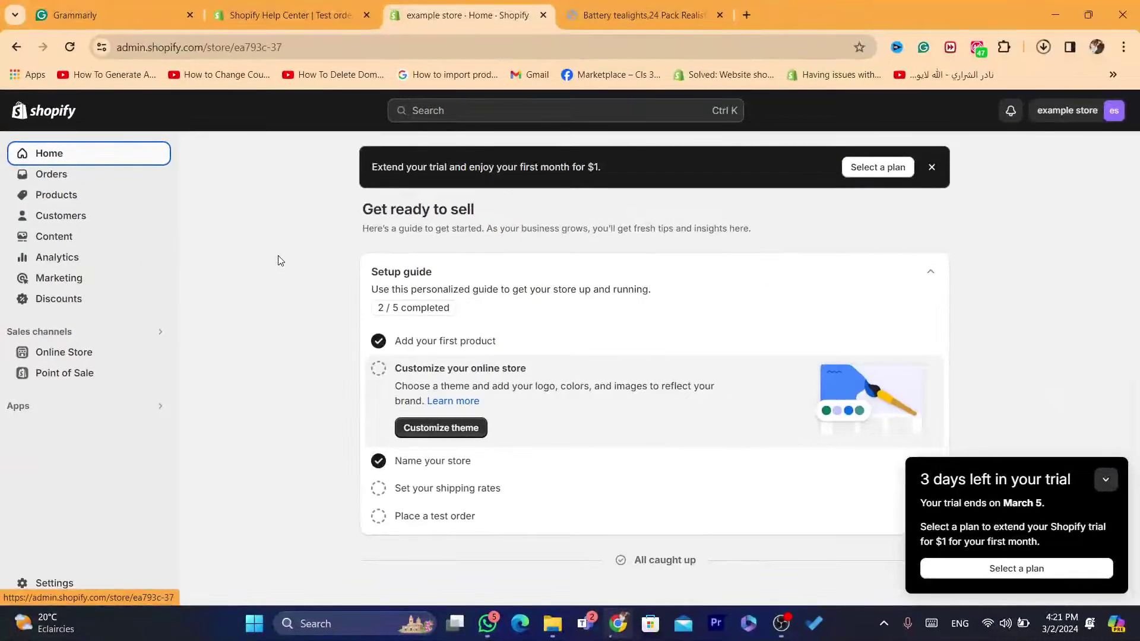
click(45, 195)
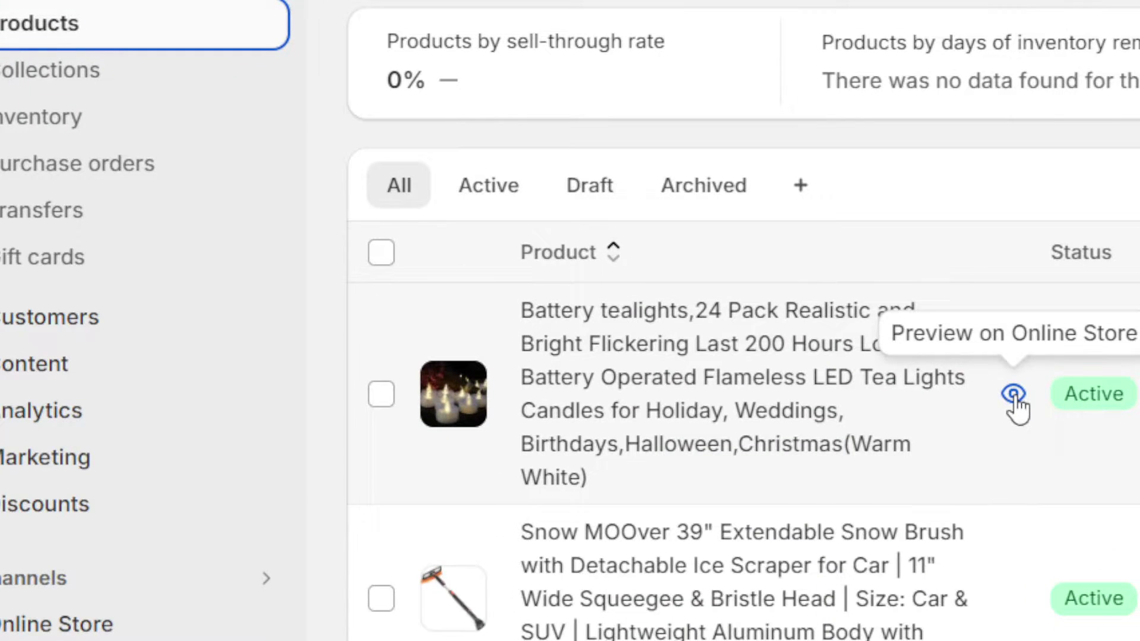
click(1014, 394)
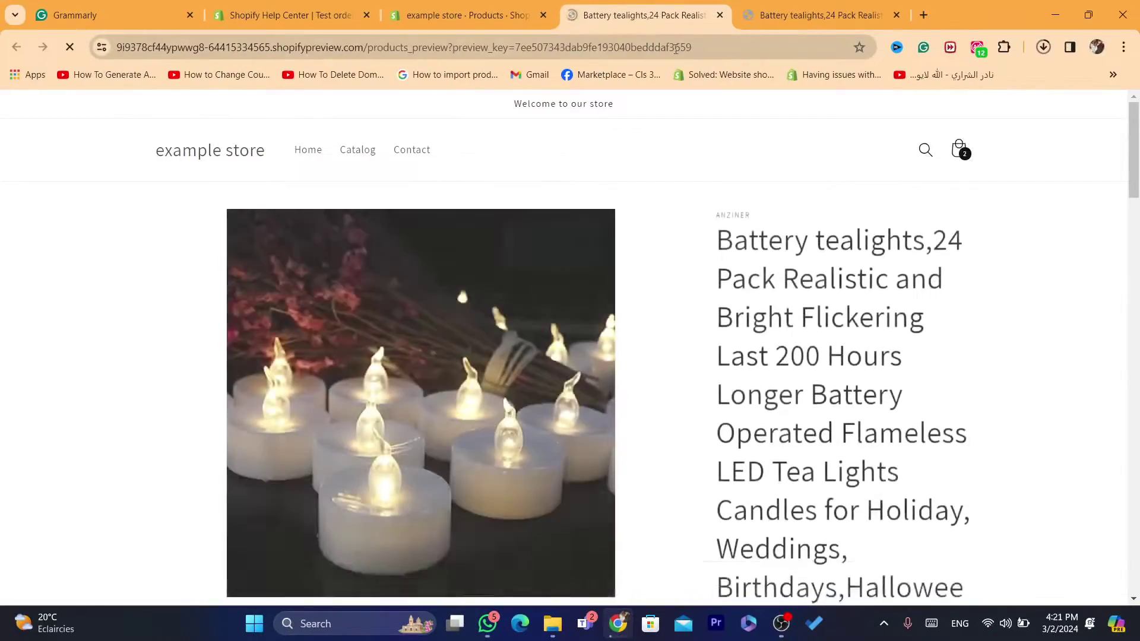
click(675, 49)
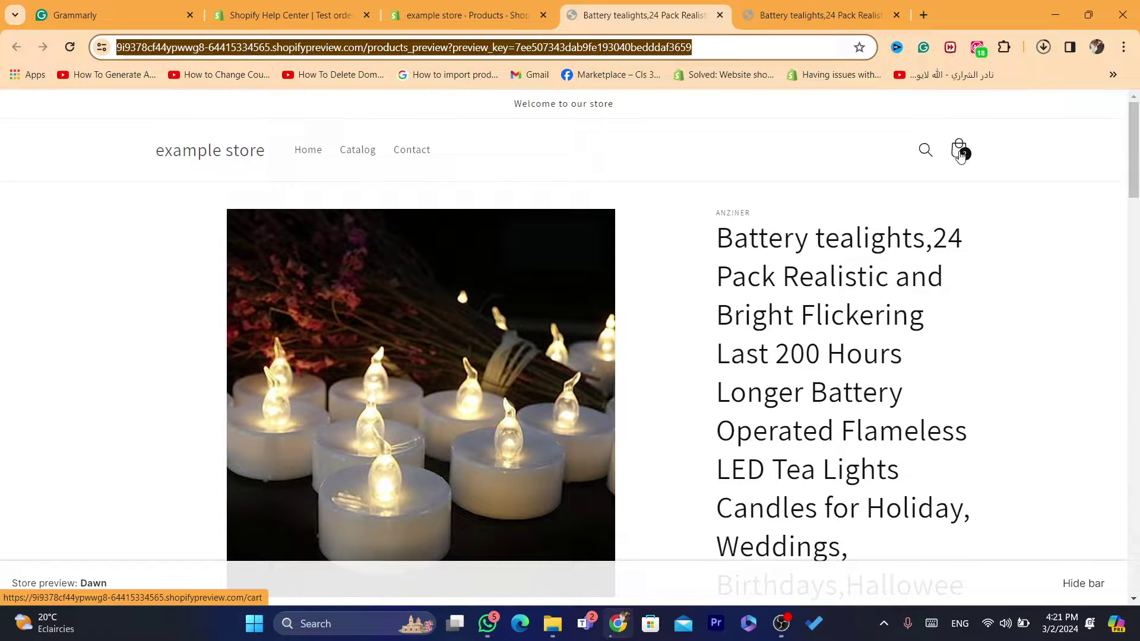
- Try checking out the Dh 370.92 MAD two-item cart, then go back to admin Products
click(955, 154)
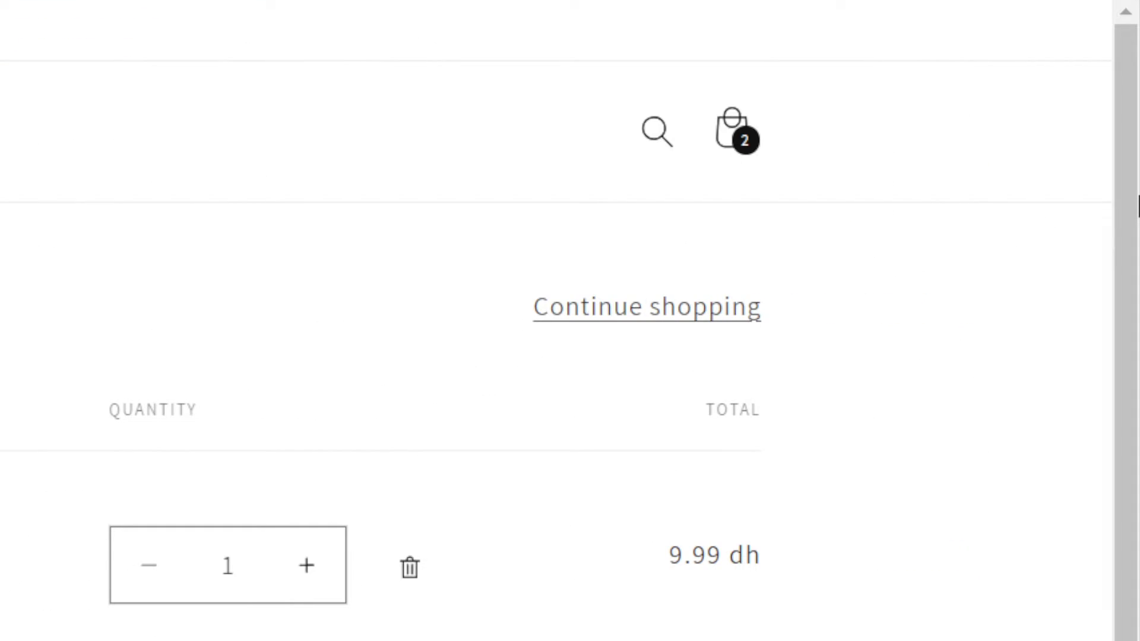
scroll(957, 270, down, 5)
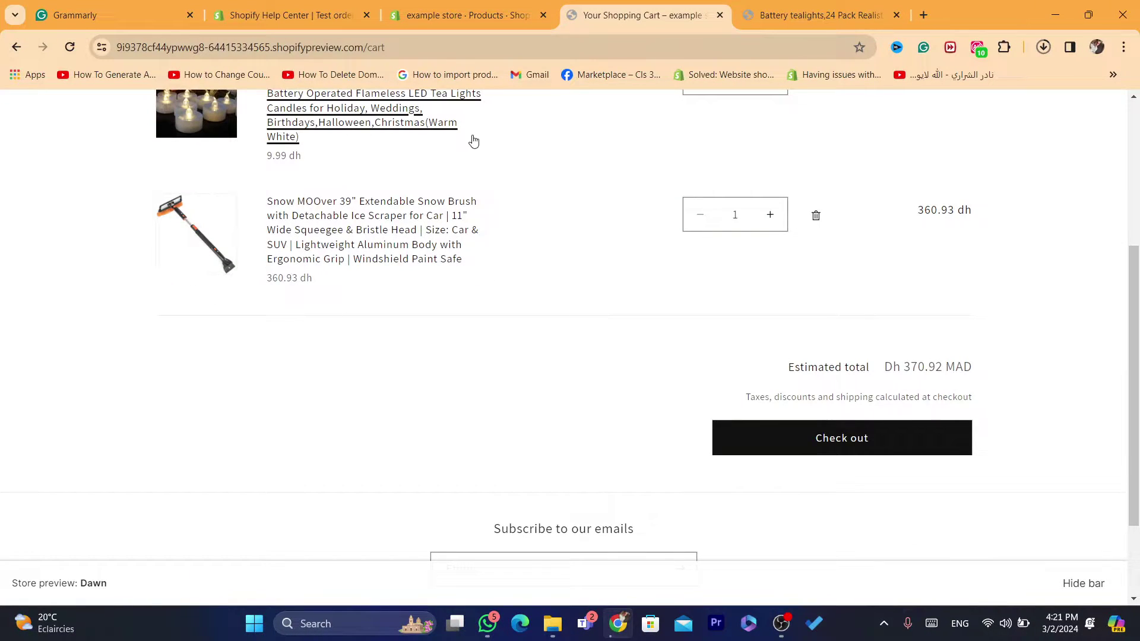
scroll(967, 277, up, 2)
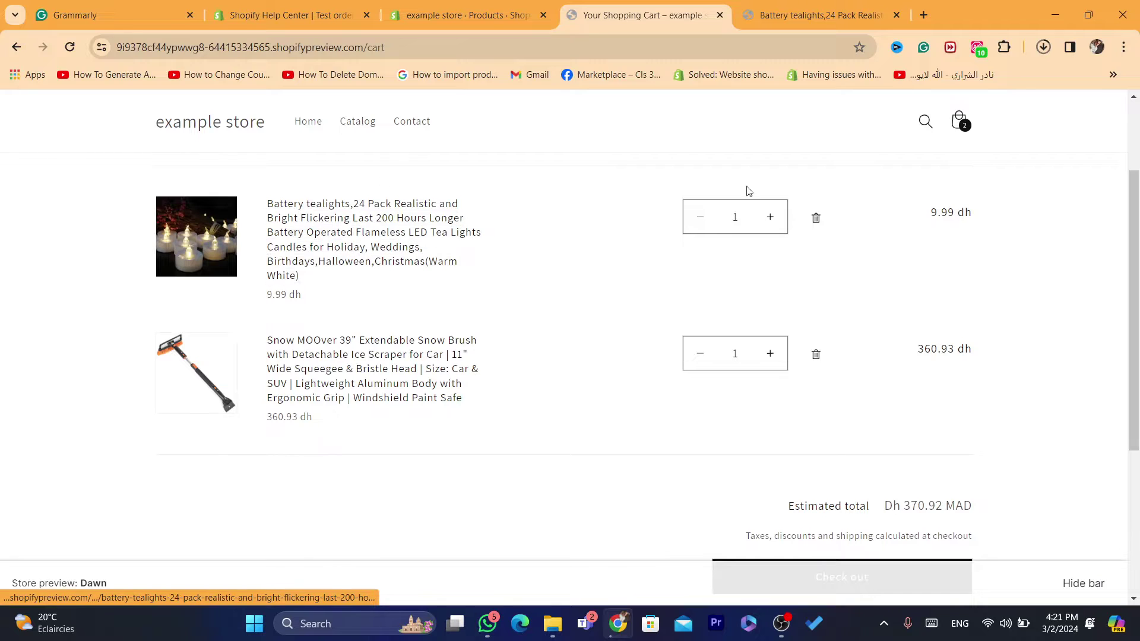
scroll(953, 255, down, 2)
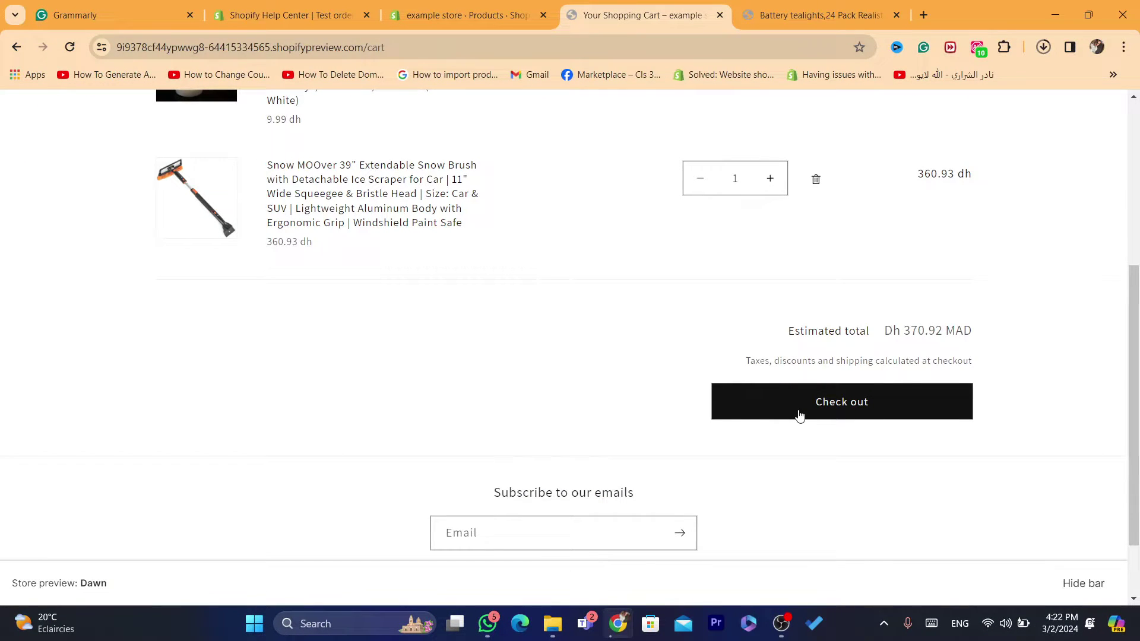
click(799, 414)
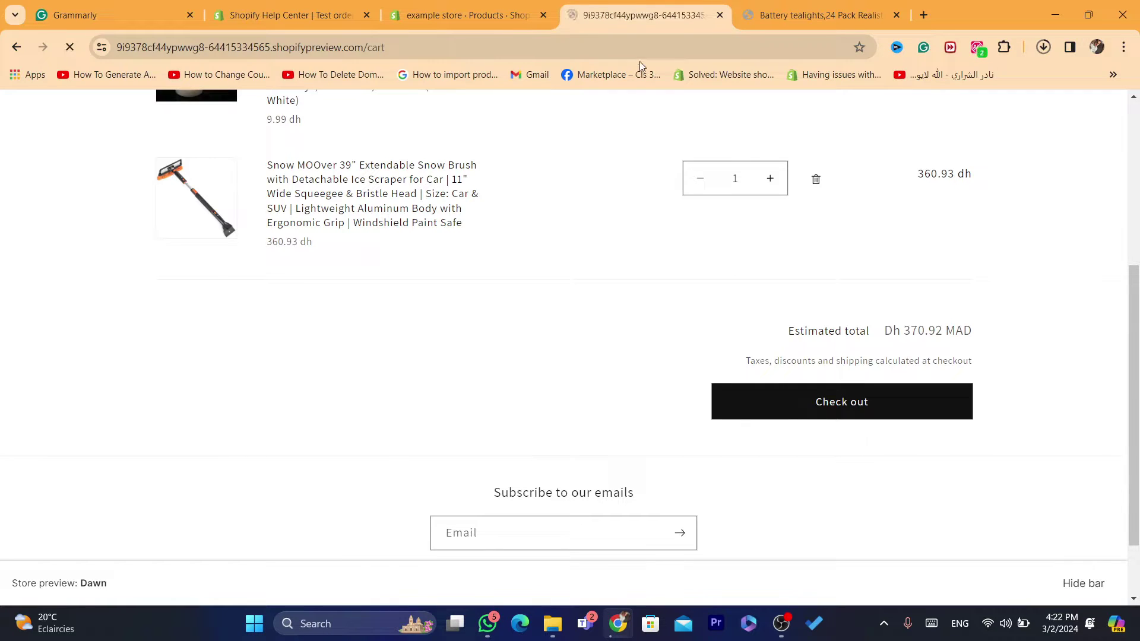
click(611, 47)
click(537, 5)
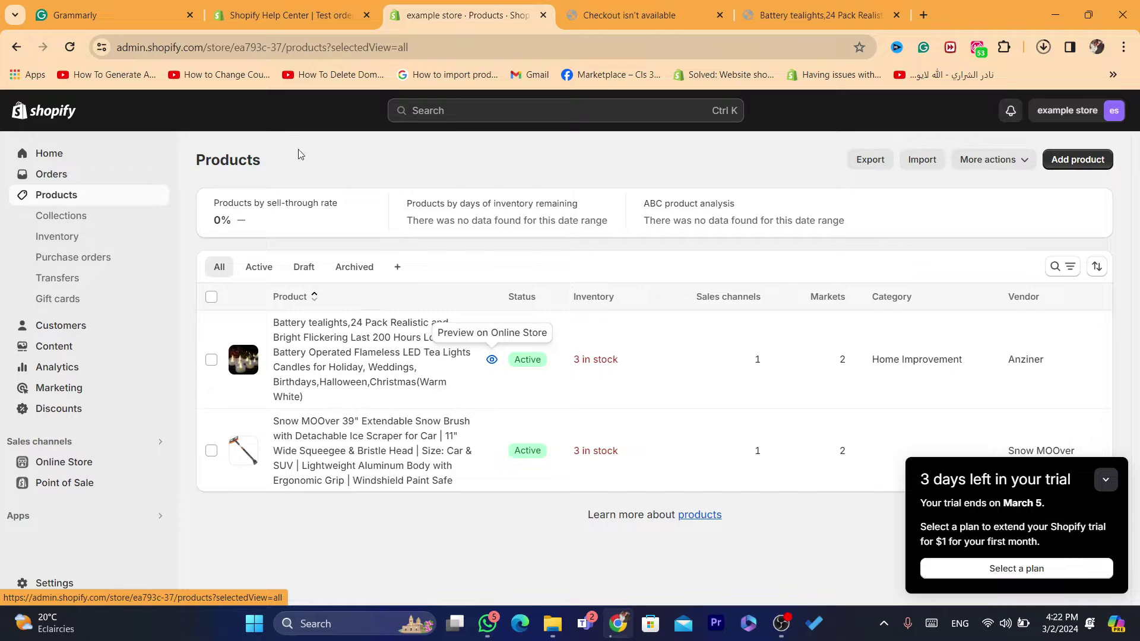
- Move from the tealights preview tab to the 'Placing a test order' help article
click(754, 6)
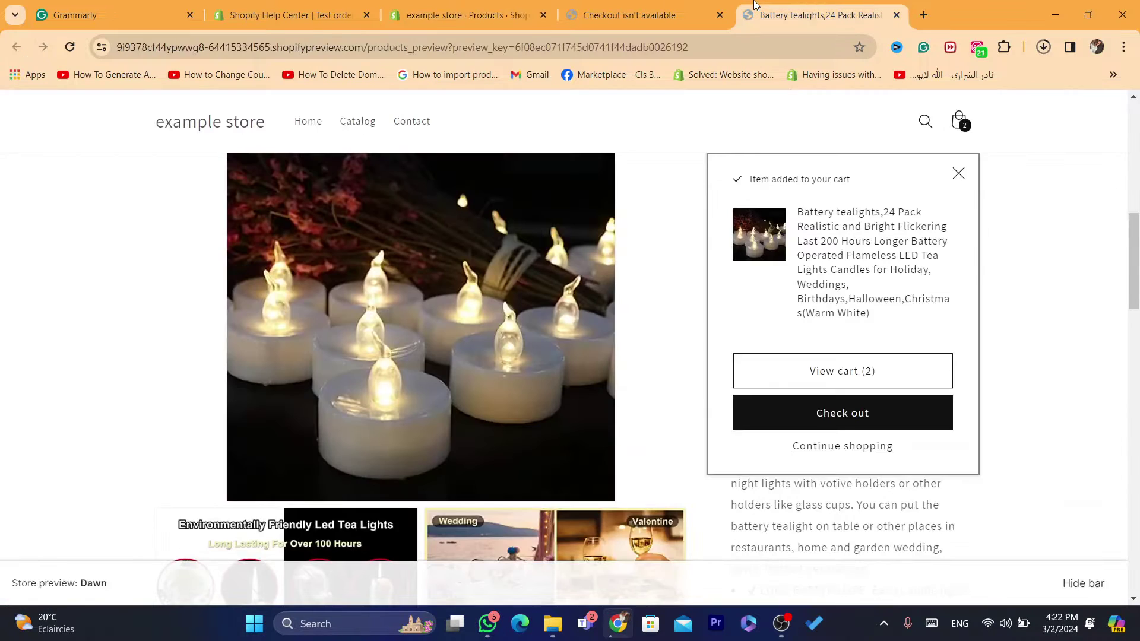
click(366, 4)
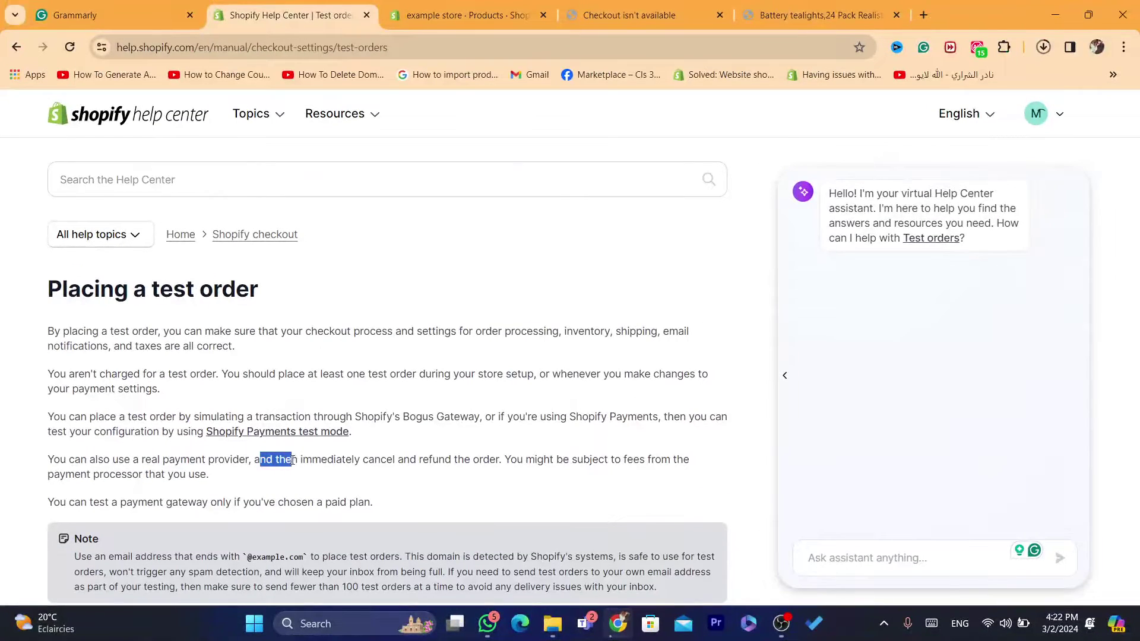
- Highlight the article's cancelling and refunding note, then return to the example store's Products
drag(293, 460, 460, 475)
click(514, 463)
click(466, 14)
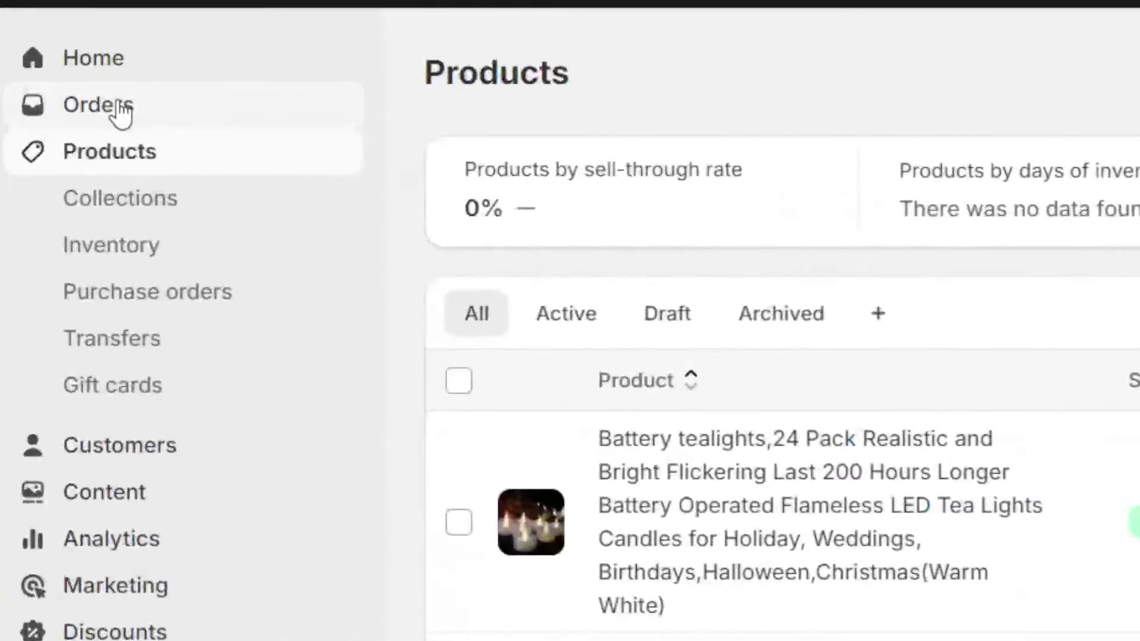
- Check that Orders lists 0 orders, then go back to the test order article
click(100, 110)
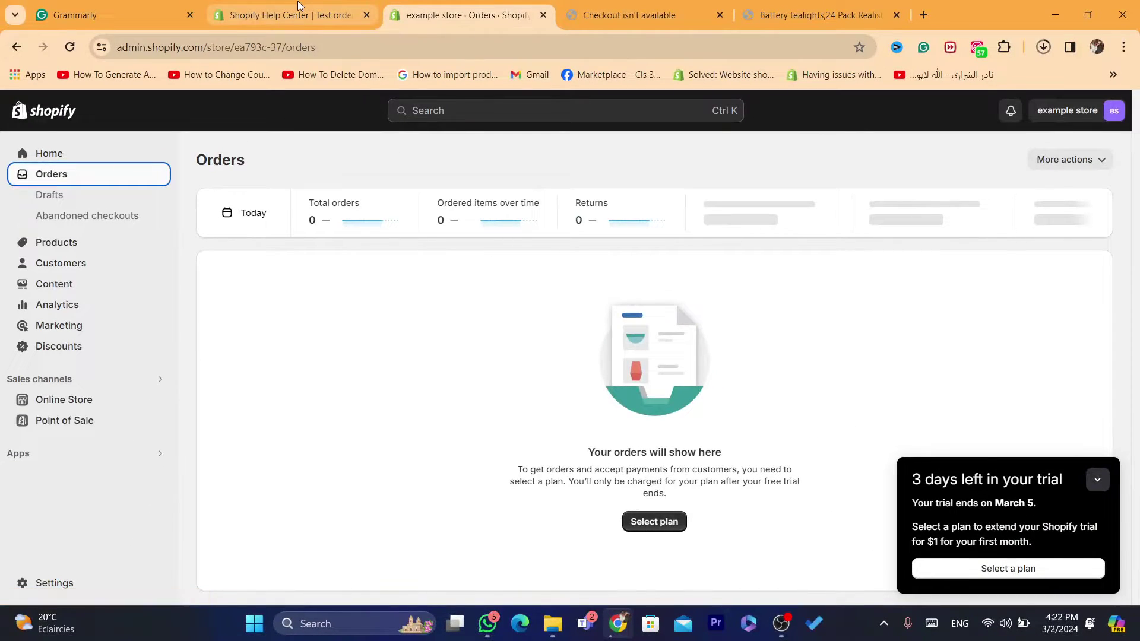
click(298, 7)
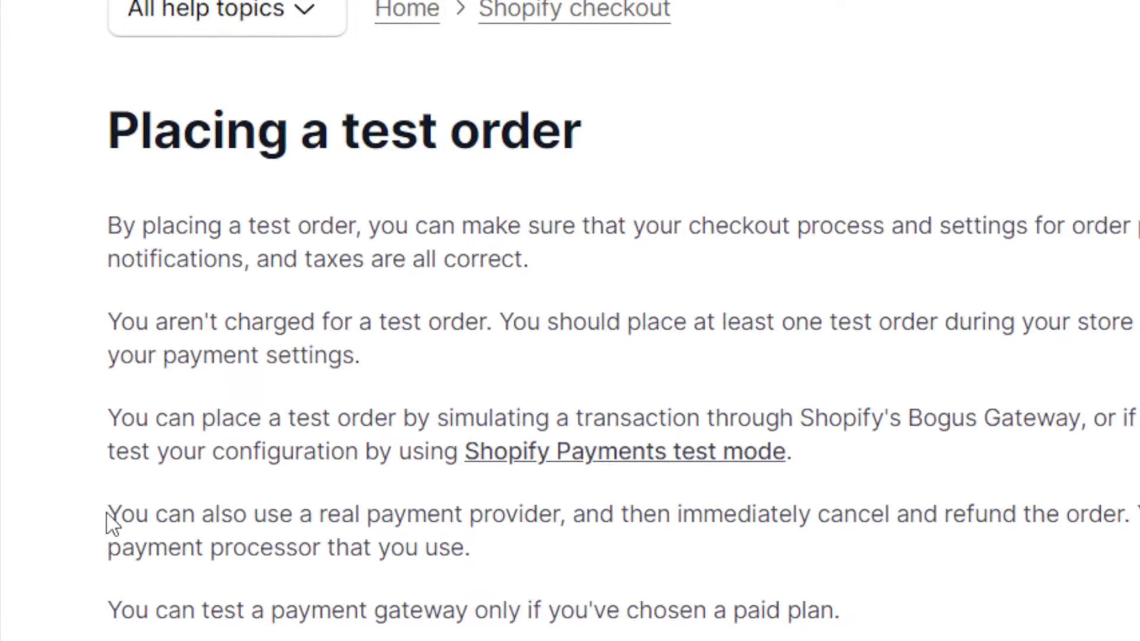
drag(113, 511, 410, 514)
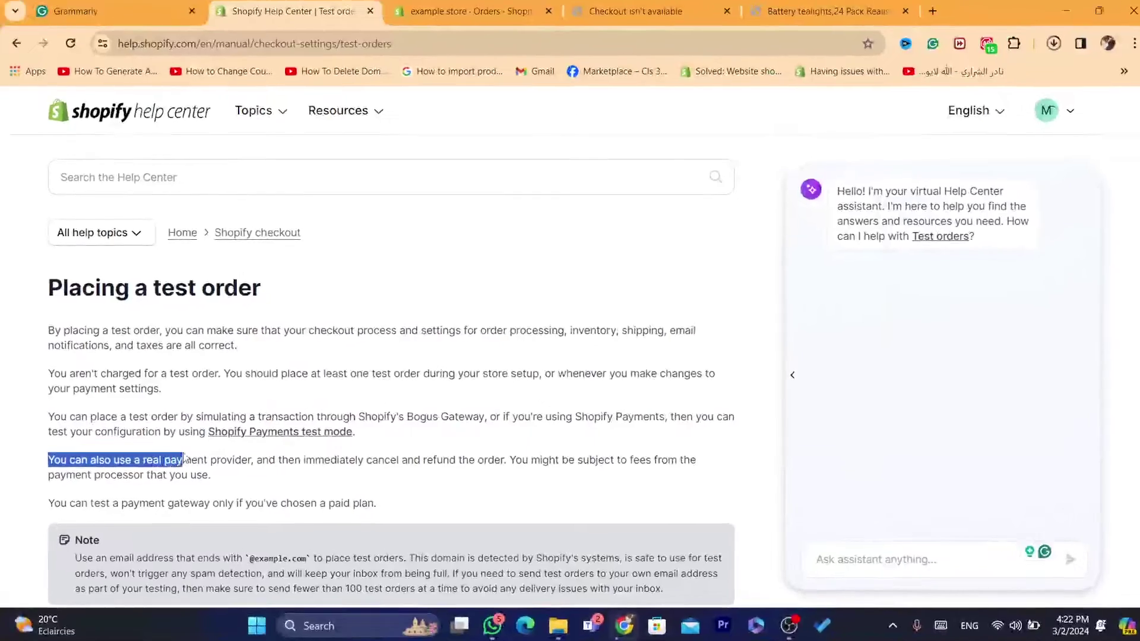
drag(184, 458, 313, 456)
drag(697, 508, 937, 542)
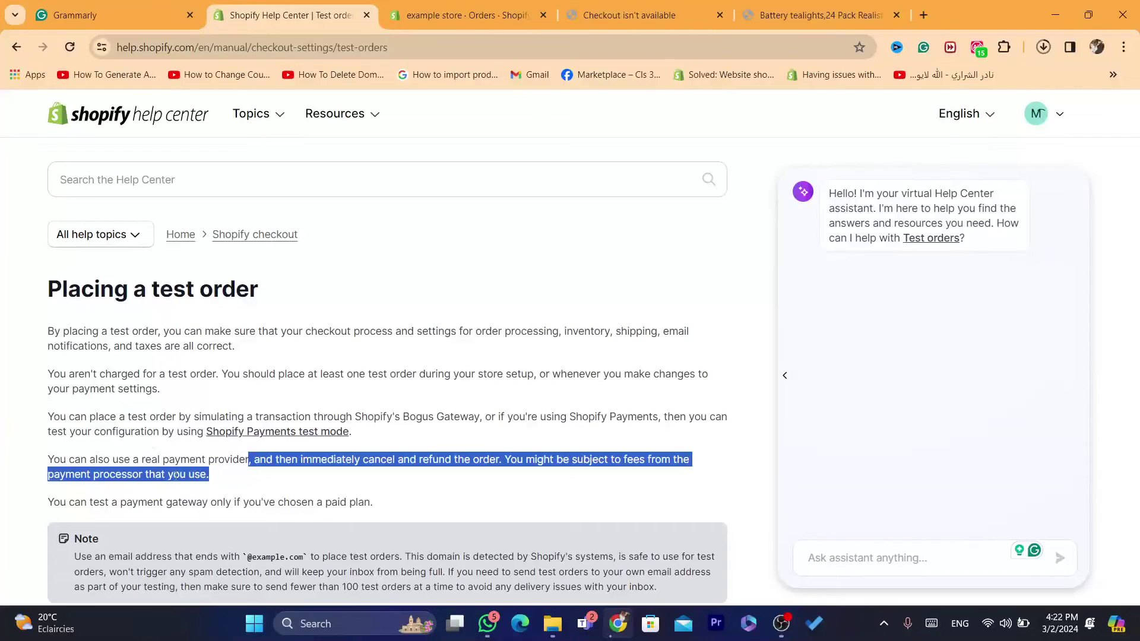
mouse_move(176, 475)
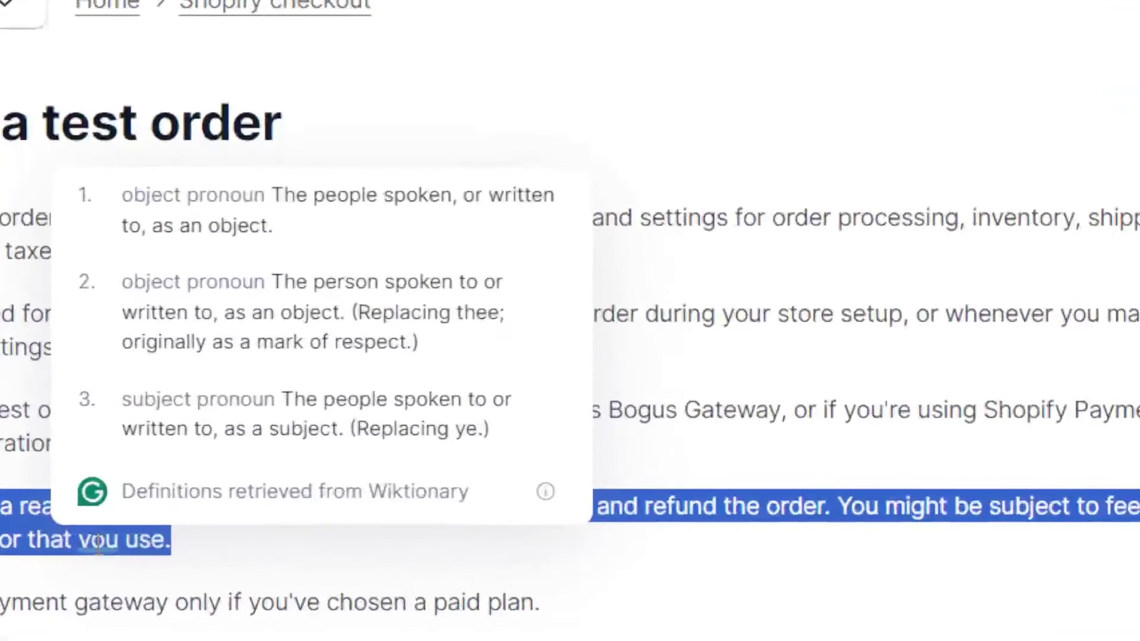
click(166, 575)
triple_click(217, 516)
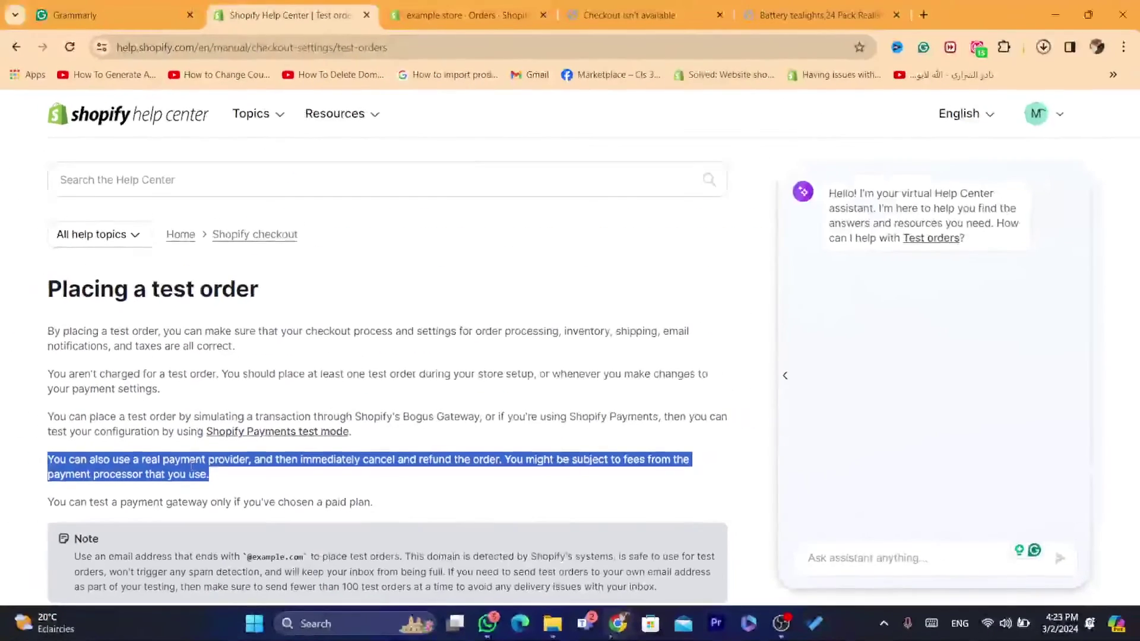
click(129, 501)
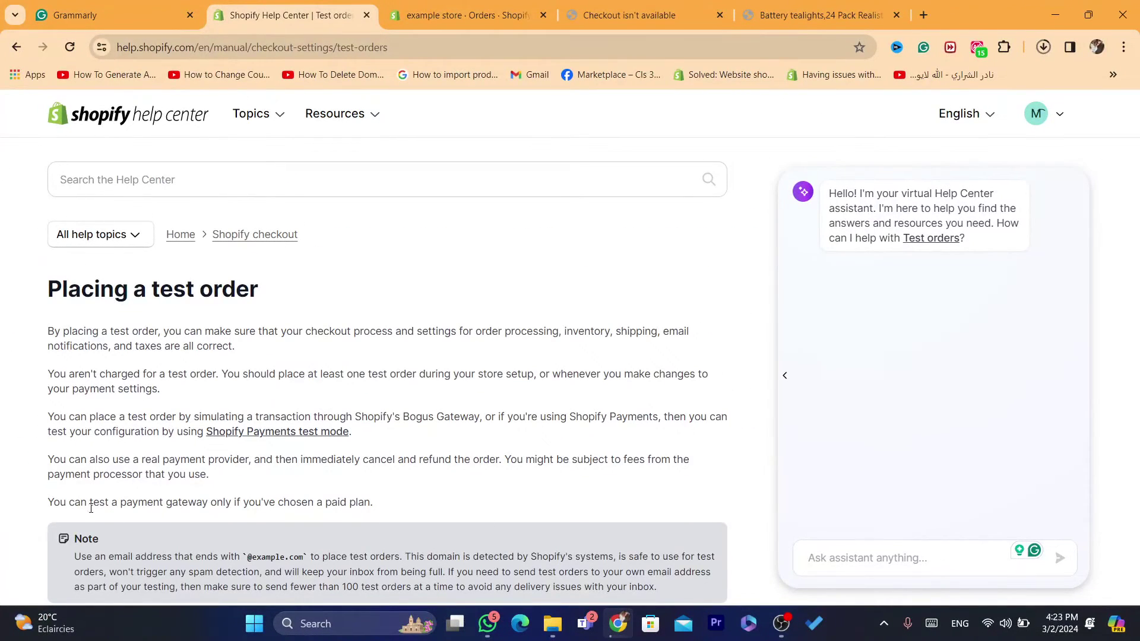